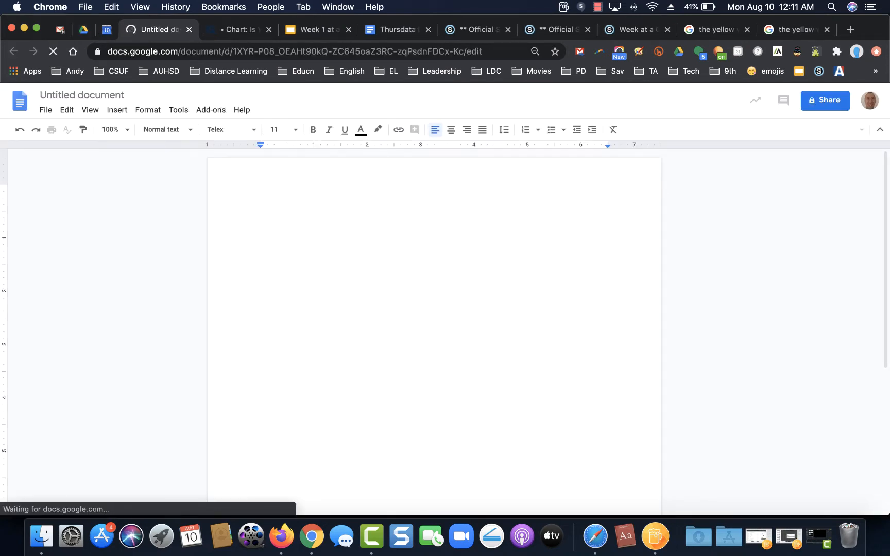
Step: Type the heading 'The Yellow Wallpaper Reading and Questions' and select the word Reading
type("The Yellow Wall")
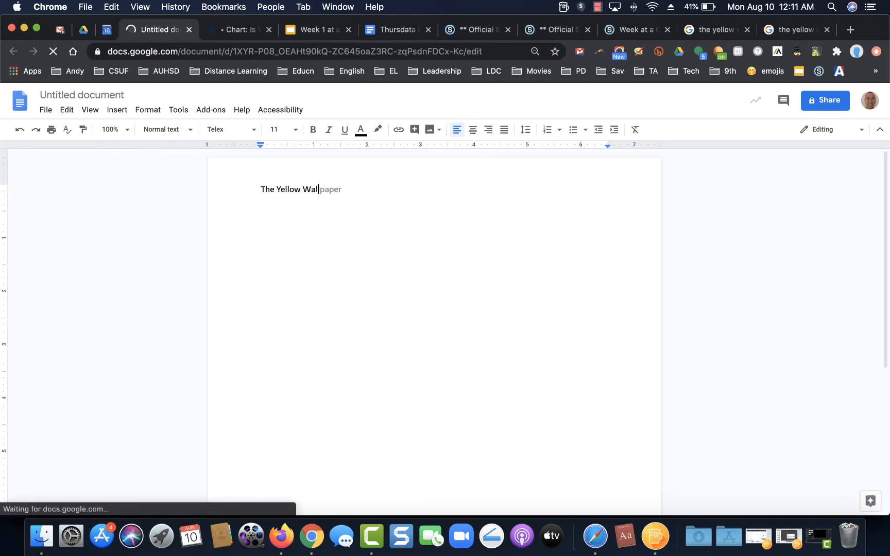
type("paper Q")
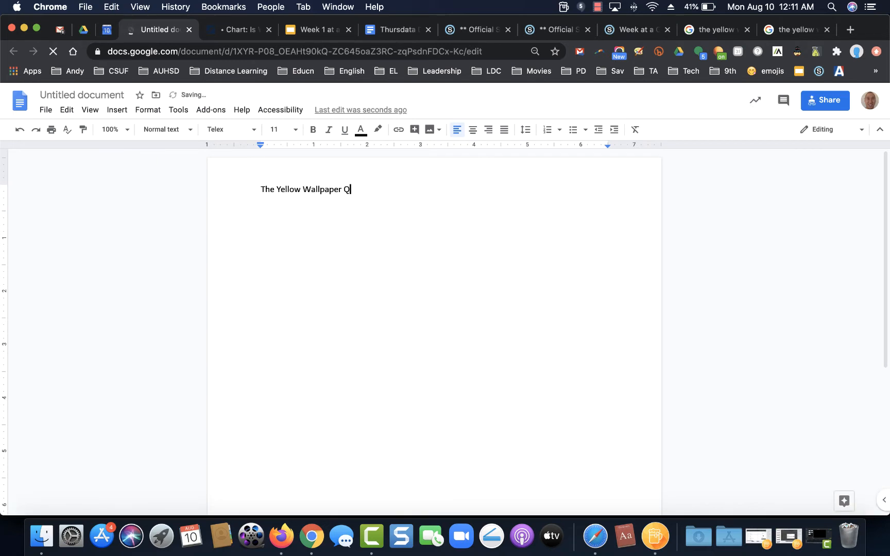
key("BackSpace")
type("Reading adn")
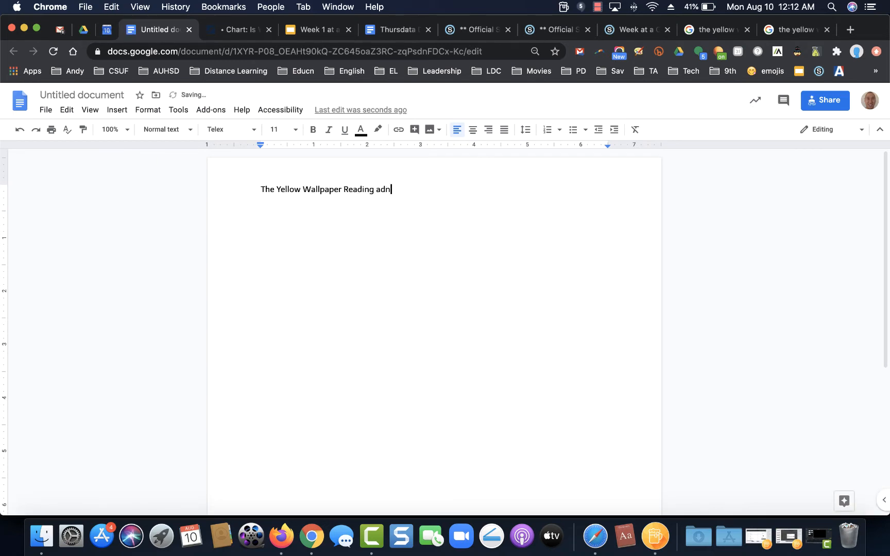
key("BackSpace")
key("BackSpace")
type("nd Questions")
key("Return")
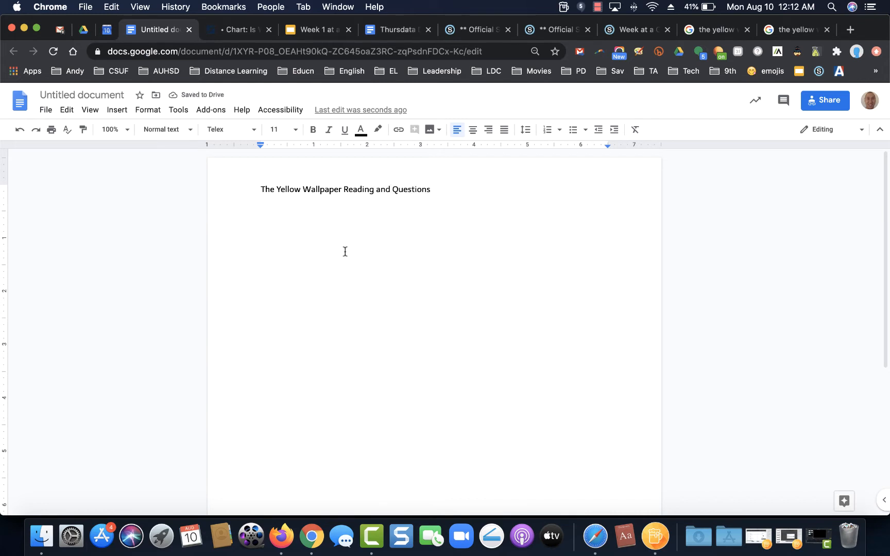
left_click_drag(374, 190, 346, 190)
Step: Search 'the yellow wallpaper pdf', open the nlm.nih.gov PDF, and select its web address
left_click(724, 31)
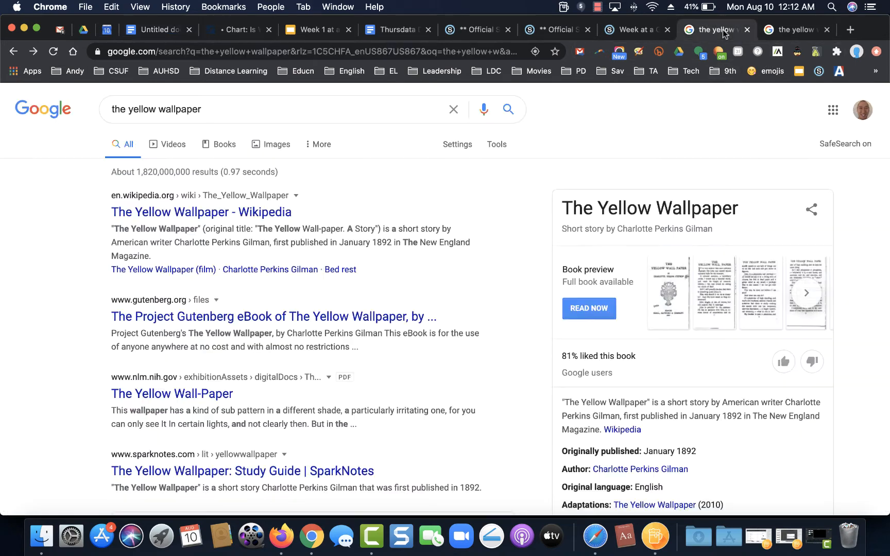
left_click(204, 109)
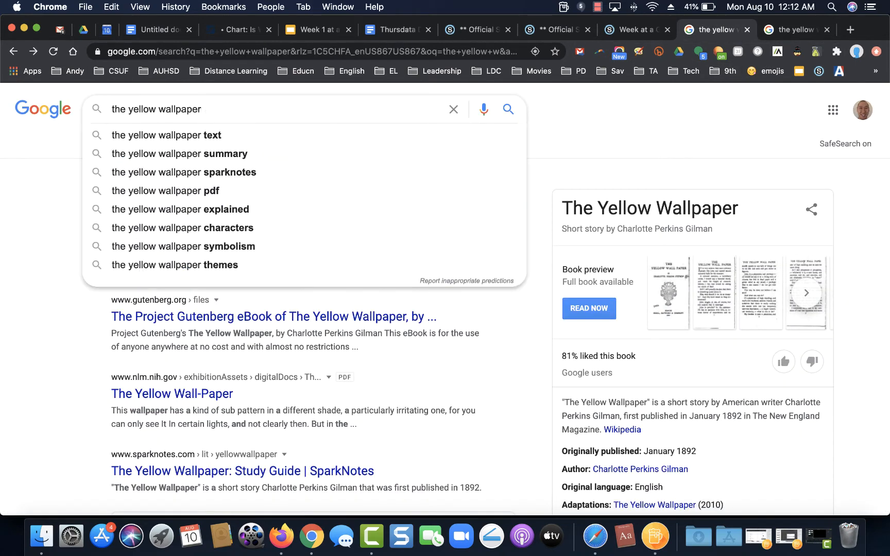
type("pdf")
key("Return")
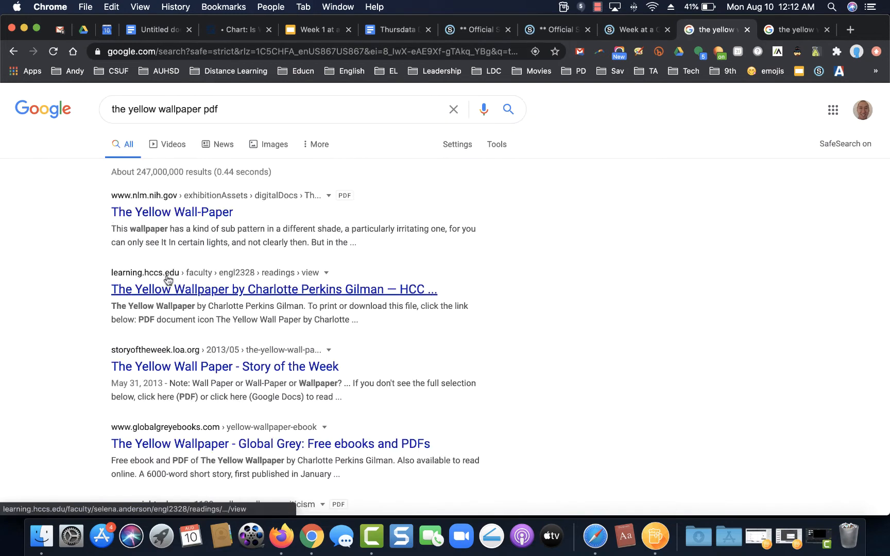
left_click(195, 212)
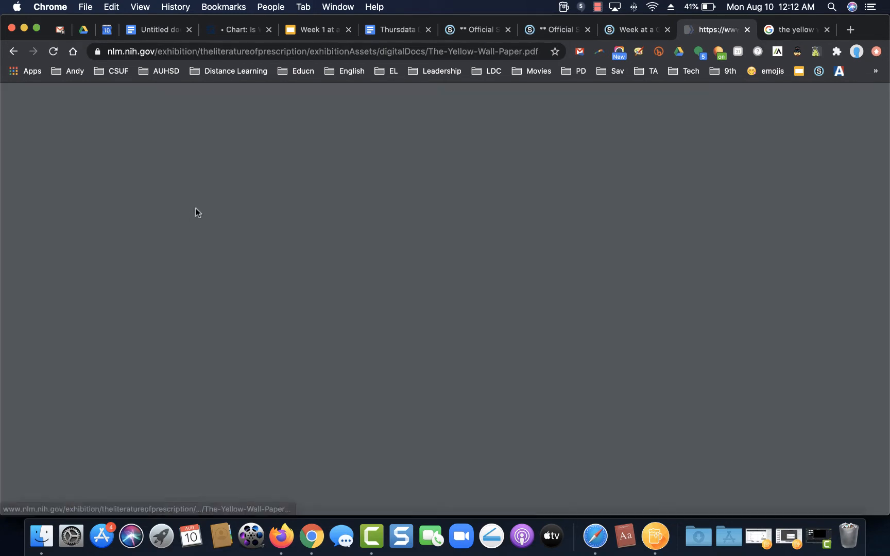
left_click(206, 51)
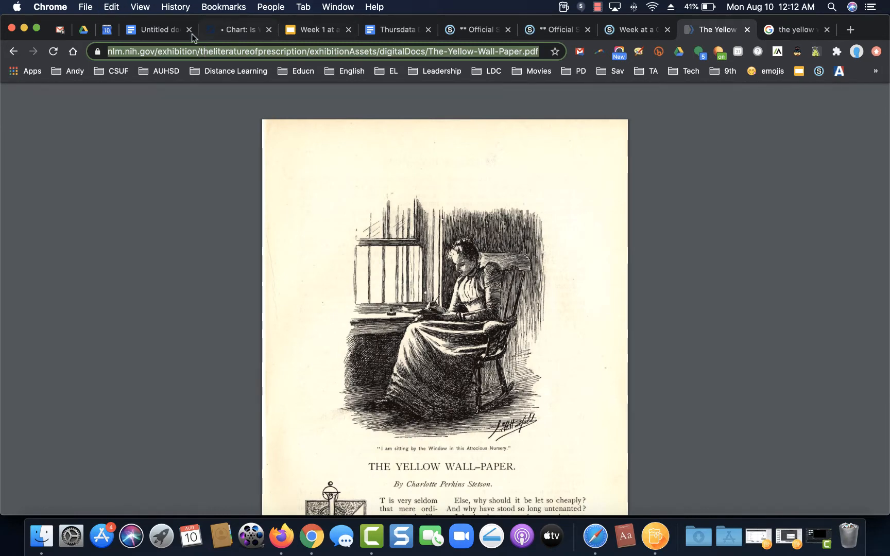
left_click(139, 34)
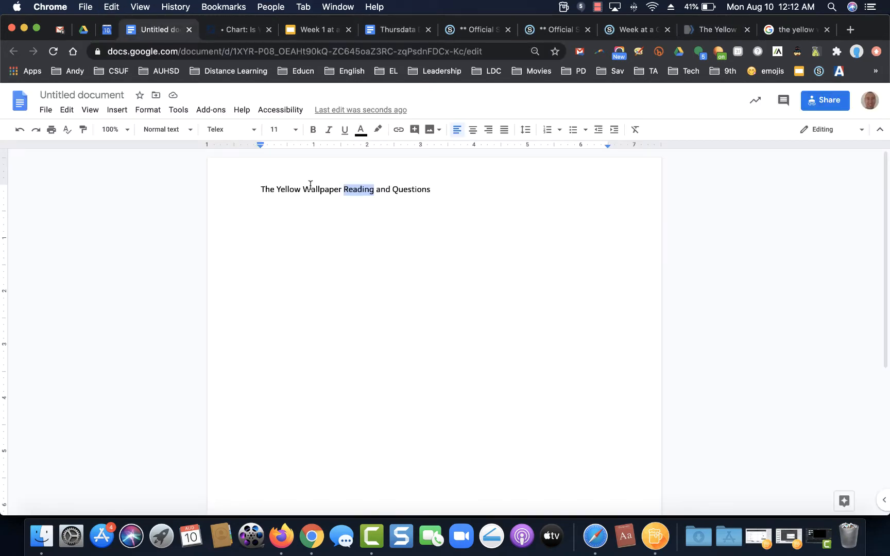
Step: Link the word Reading to the story's PDF and add a blank line below the title
key("super+k")
key("super+v")
left_click(544, 255)
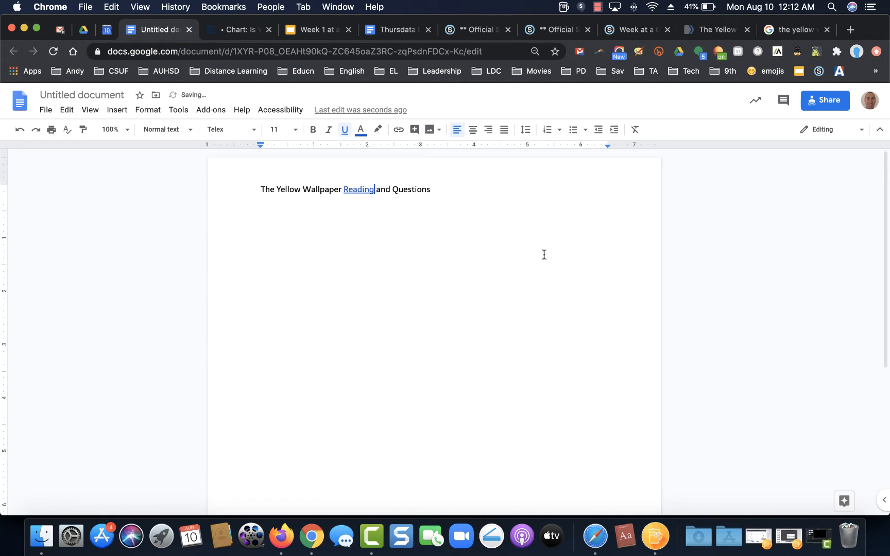
left_click(454, 189)
key("Return")
Step: Edit the document's name field, undoing an accidental '!.' entry
left_click(104, 95)
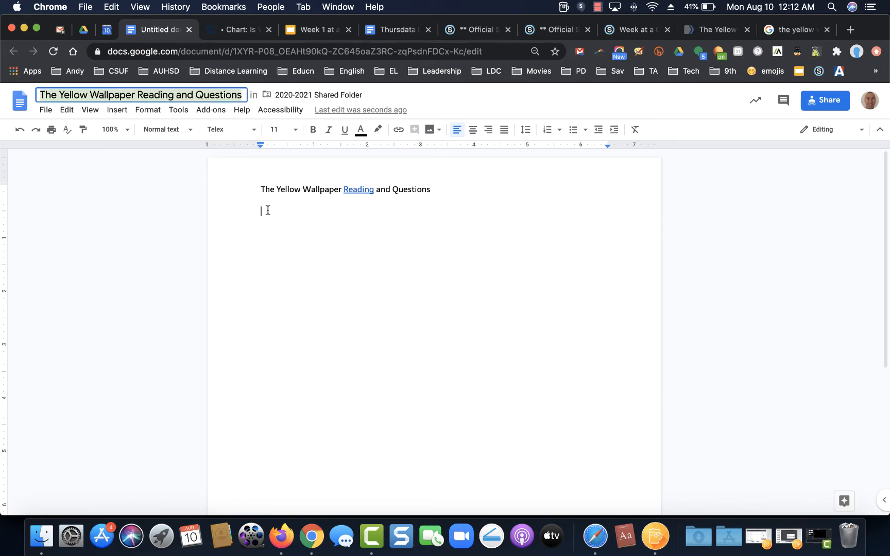
type("!.")
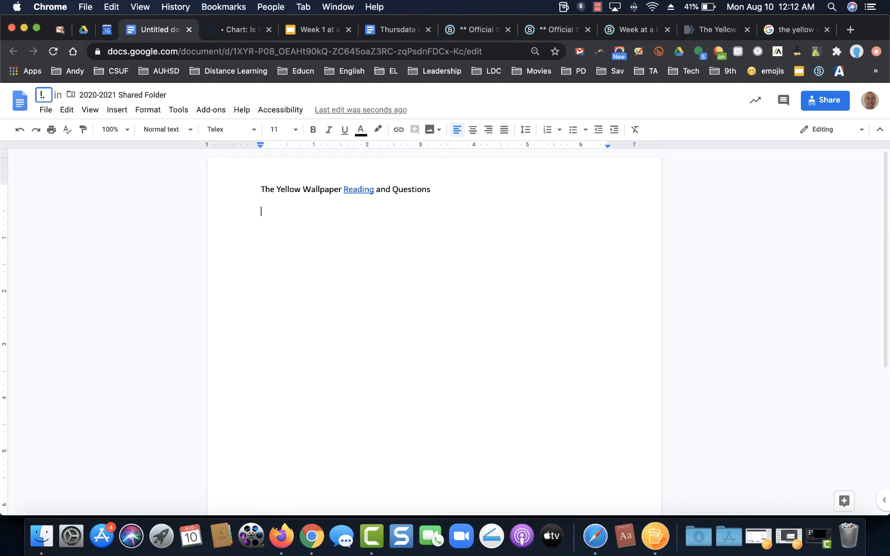
key("super+z")
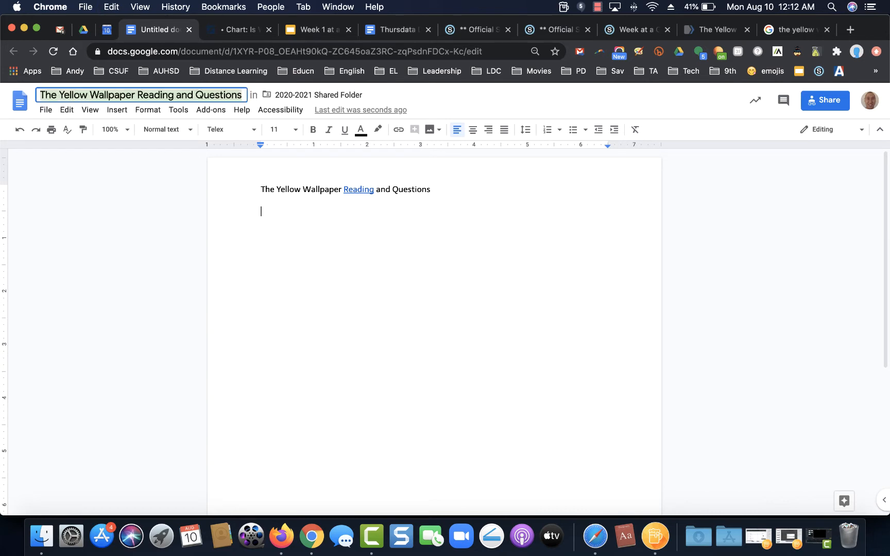
Step: Type question 1, 'Who wrote the "Yellow Wallpaper"?'
left_click(274, 212)
type("1. Who ")
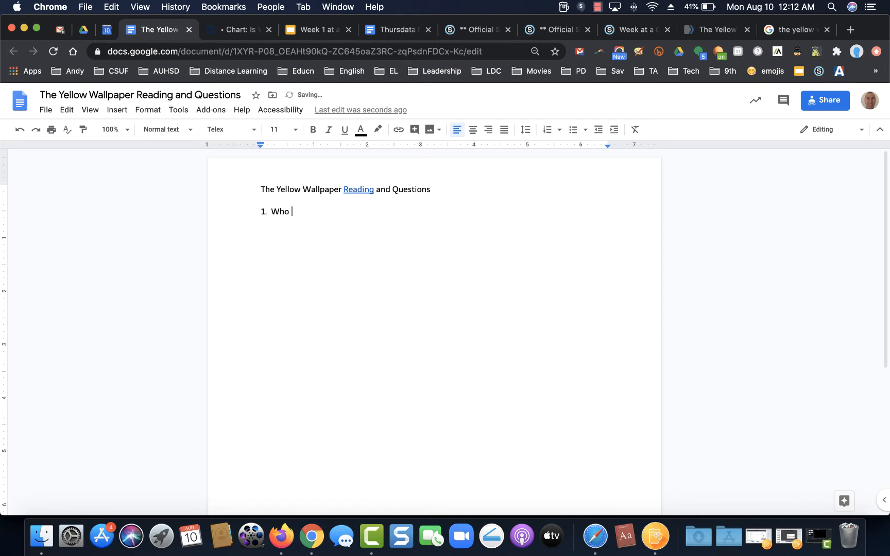
type("wrote the Yellow Wall")
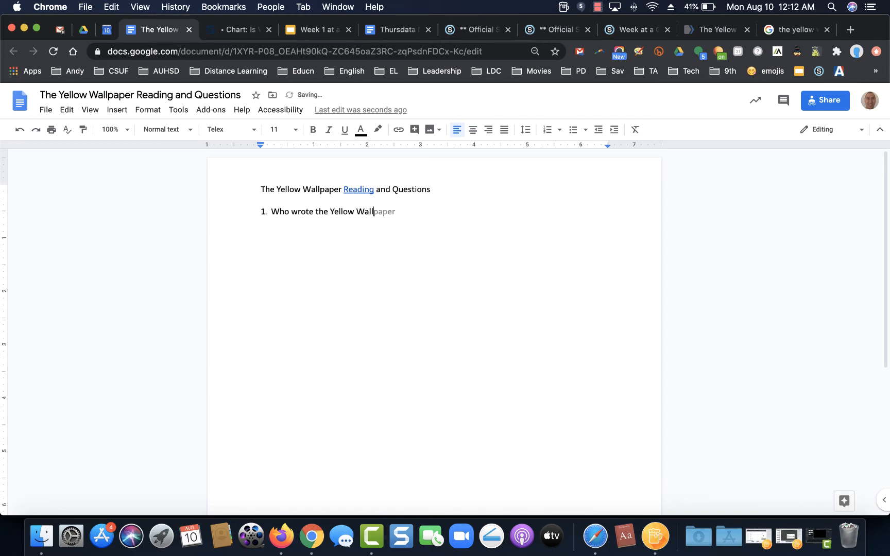
type("paper”?")
left_click(328, 206)
type("\"")
left_click(410, 209)
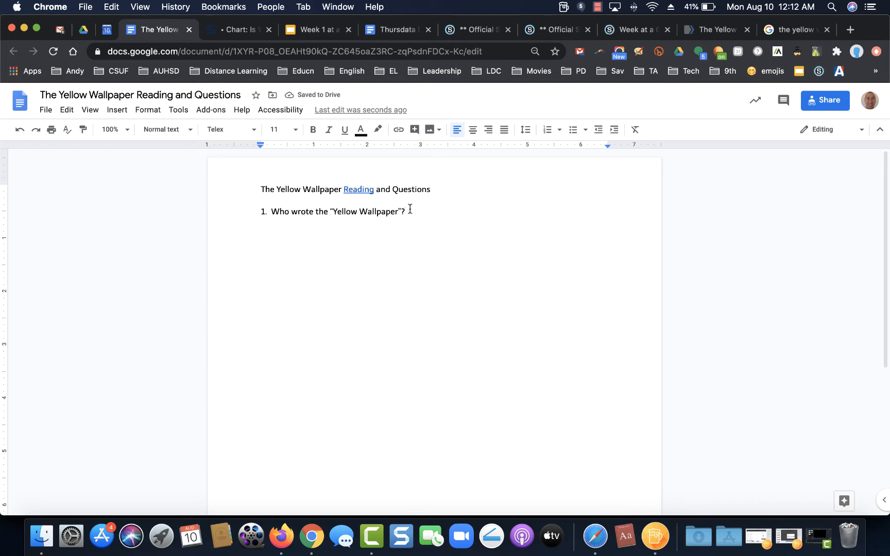
Step: Insert a one-cell answer box table under question 1 and start question 2, 'Who was the main character?'
left_click(122, 110)
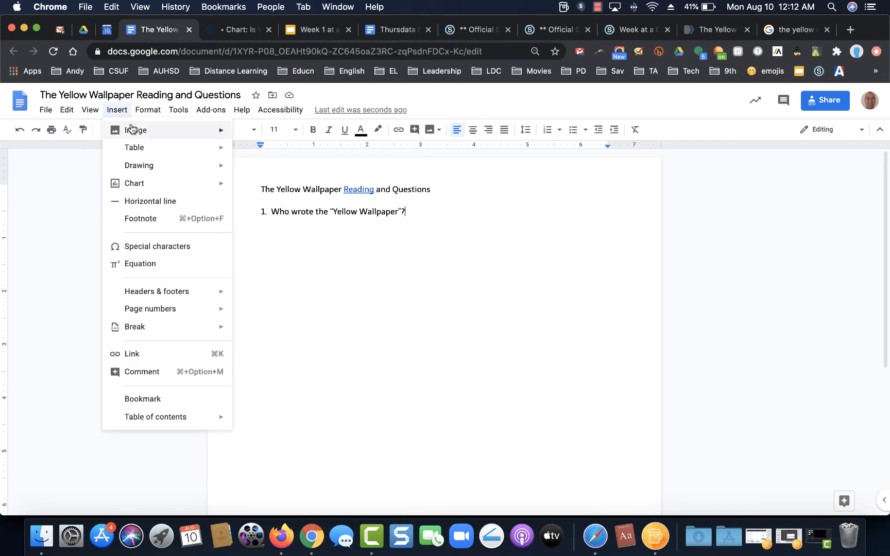
mouse_move(183, 147)
left_click(238, 151)
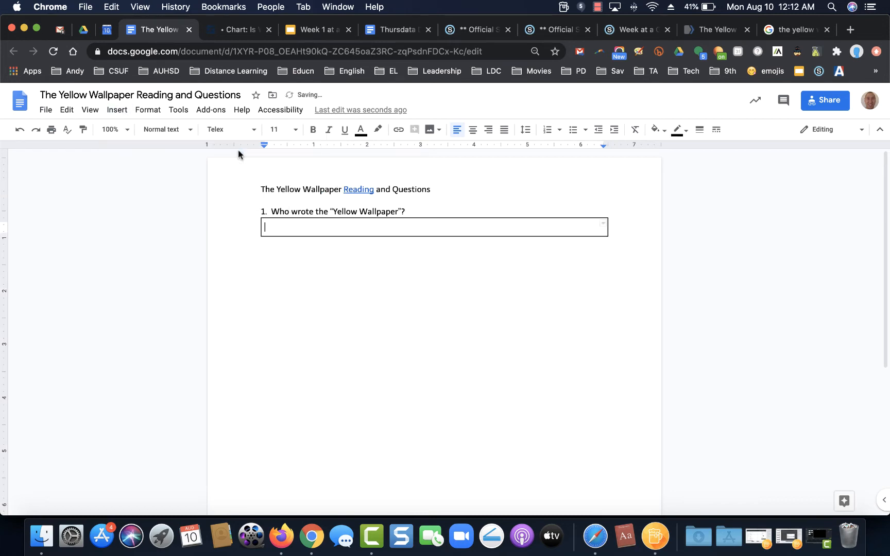
double_click(326, 223)
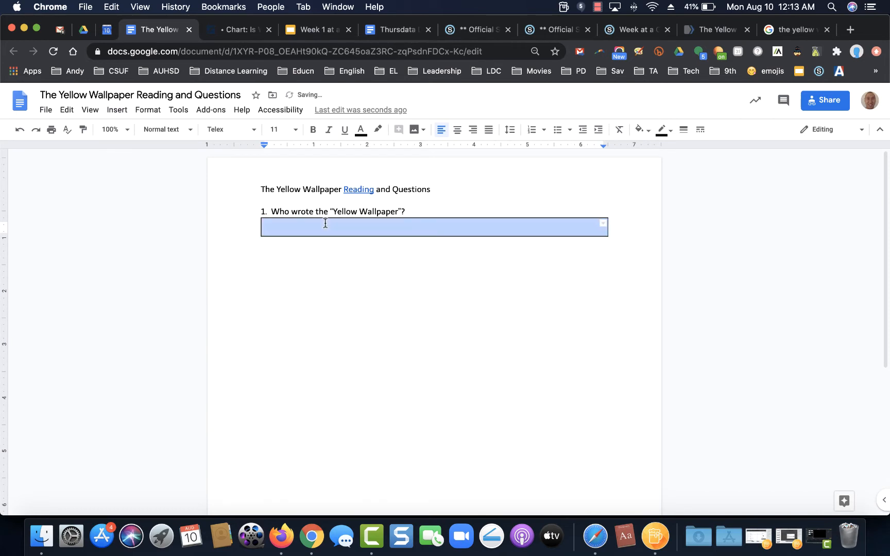
left_click(309, 256)
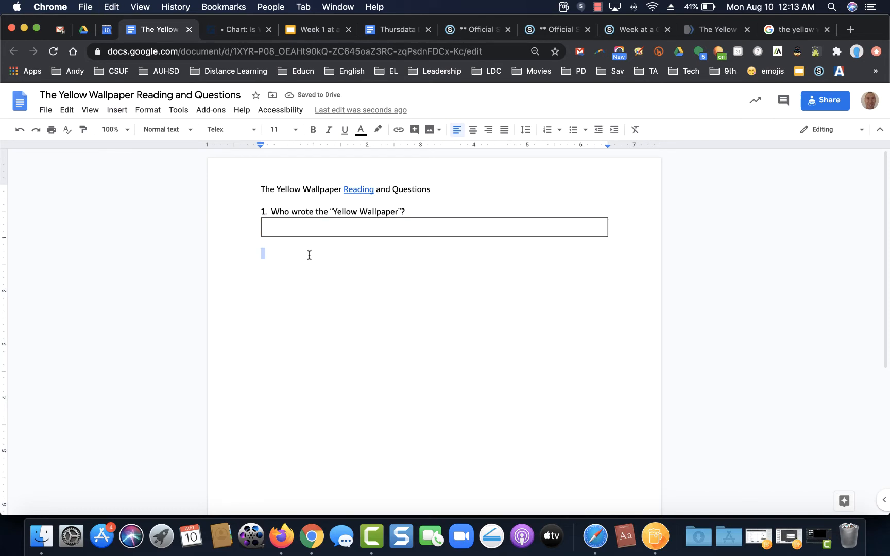
type("2. Who was the main ch")
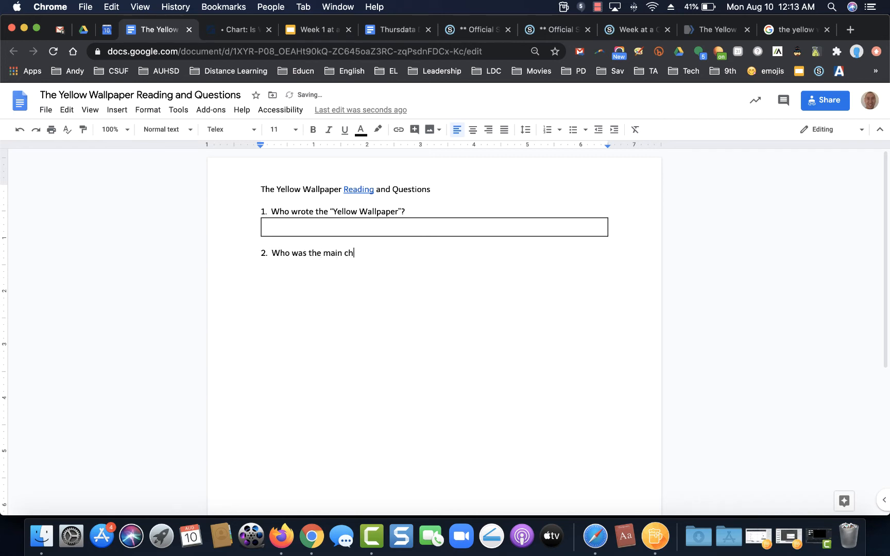
type("aracter?")
Step: Paste answer boxes under questions 2–4 and type question 3 and question 4, 'What questions do you have?'
key("super+v")
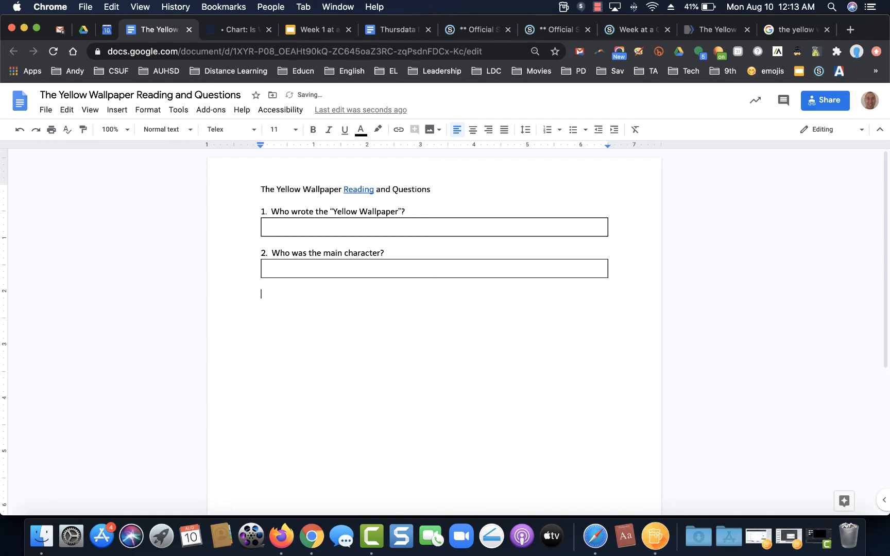
type("3")
type("W")
key("BackSpace")
type("Did you like the story?  Explain")
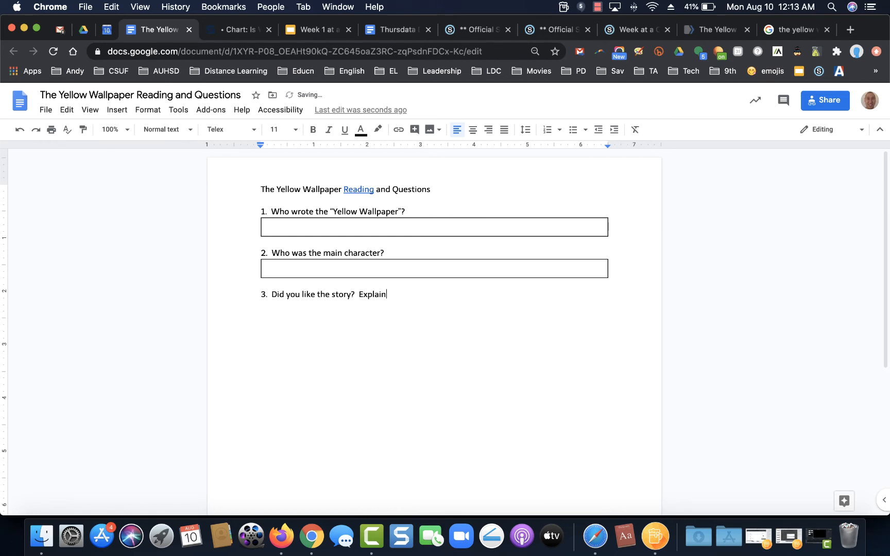
key("cmd+v")
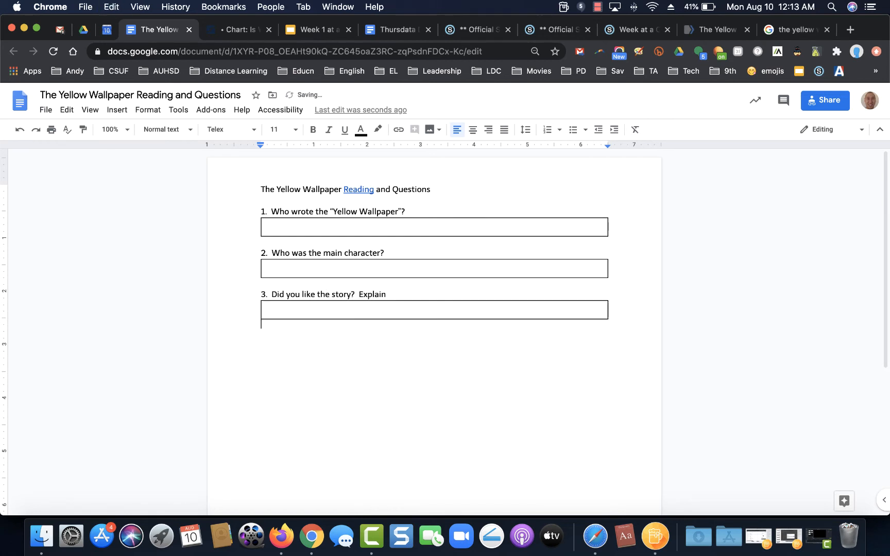
type("4.What ")
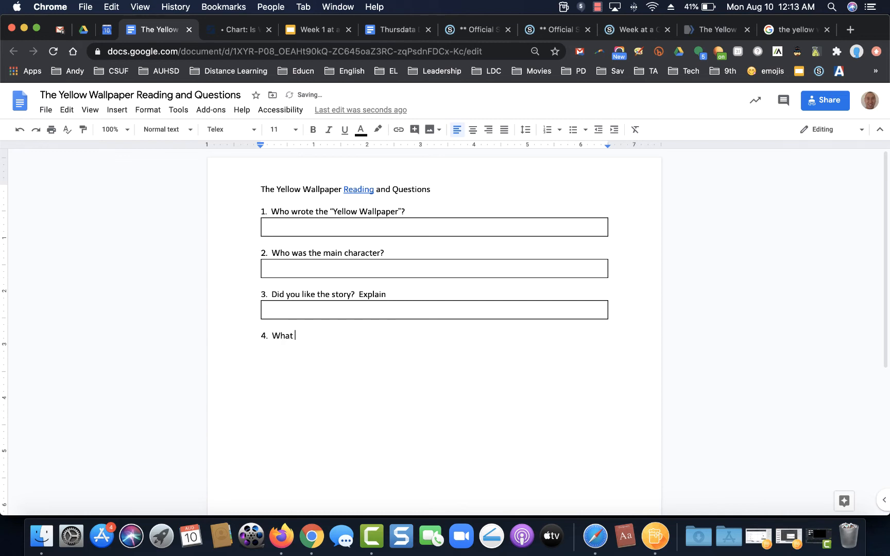
type("questions do you have?  I")
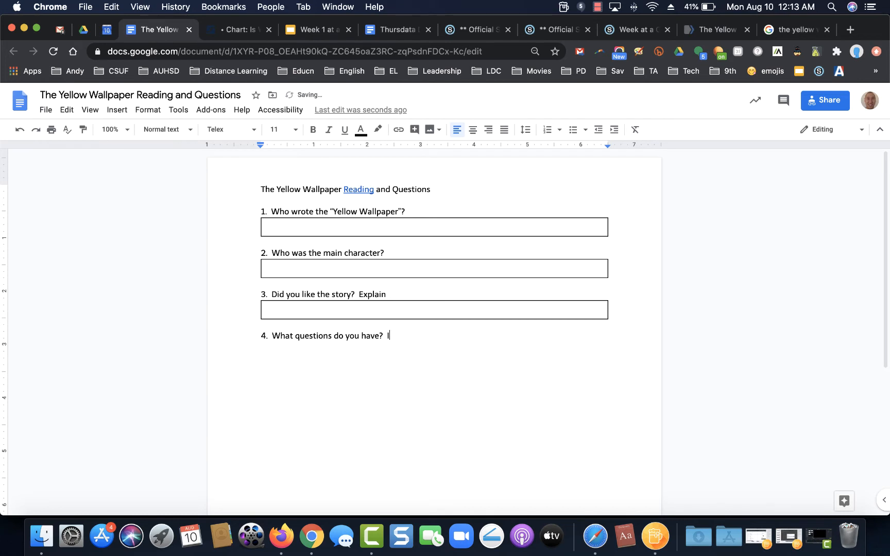
type(" don't have one is not accepta")
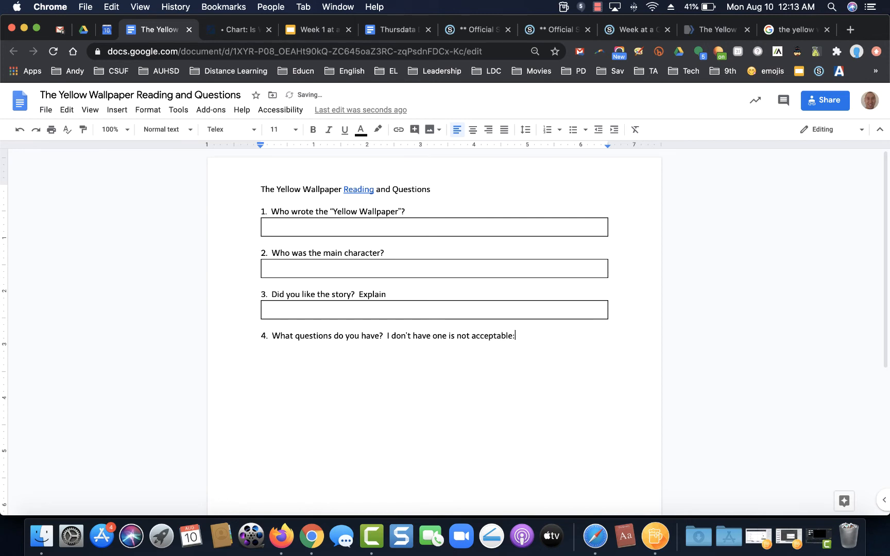
type("ble?")
key("Return")
key("super+v")
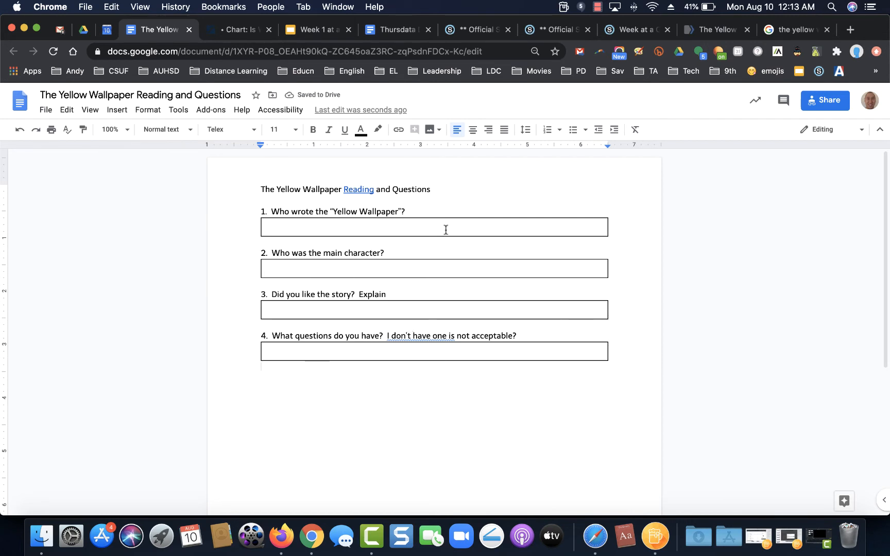
Step: Copy the silhouette wallpaper picture from the Google Images results
left_click(458, 191)
left_click(788, 29)
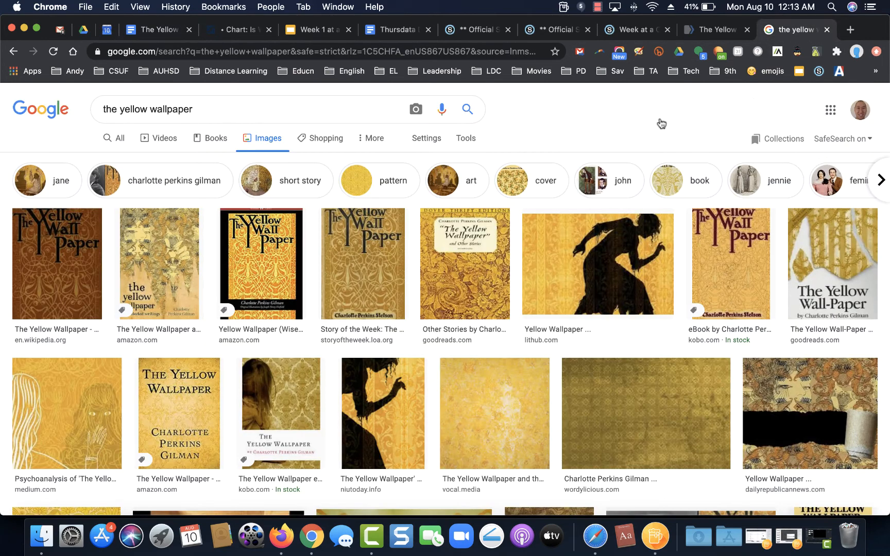
right_click(584, 285)
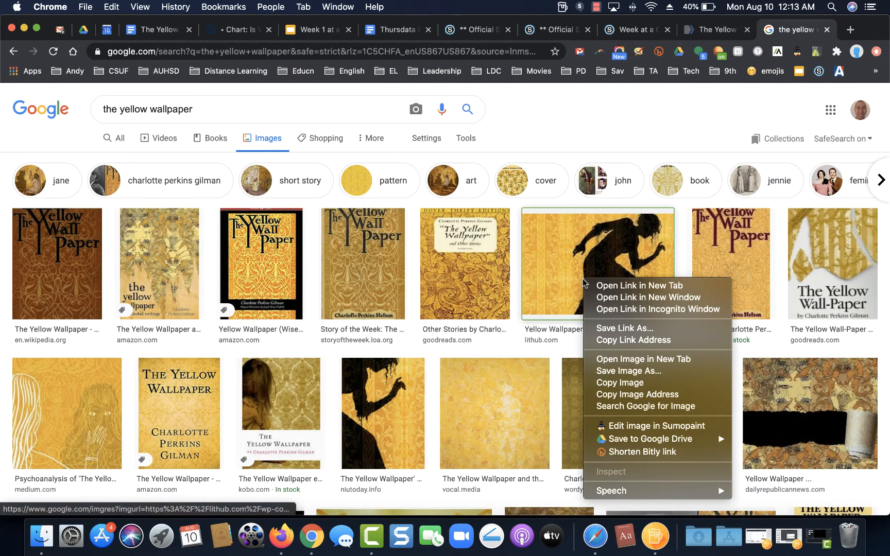
left_click(616, 382)
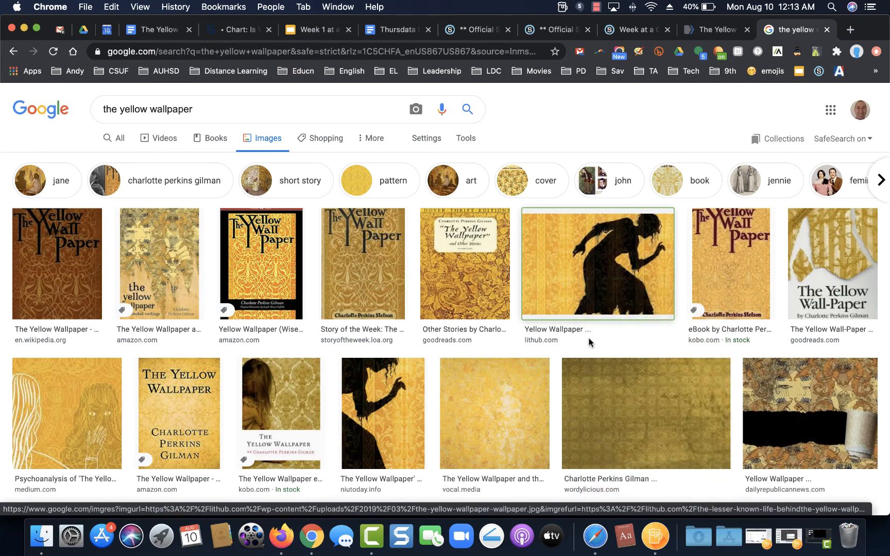
left_click(177, 34)
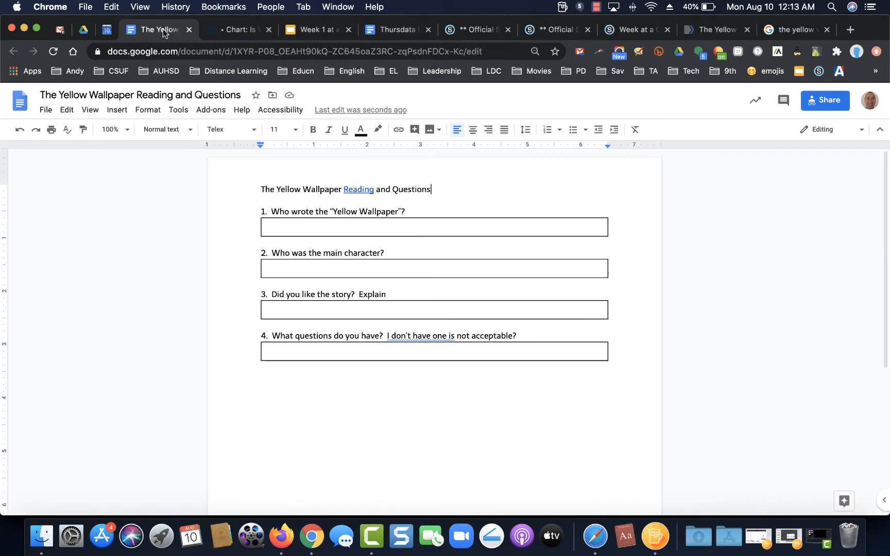
Step: Paste the silhouette picture with Wrap text, shrink it, and position it beside the title
key("super+v")
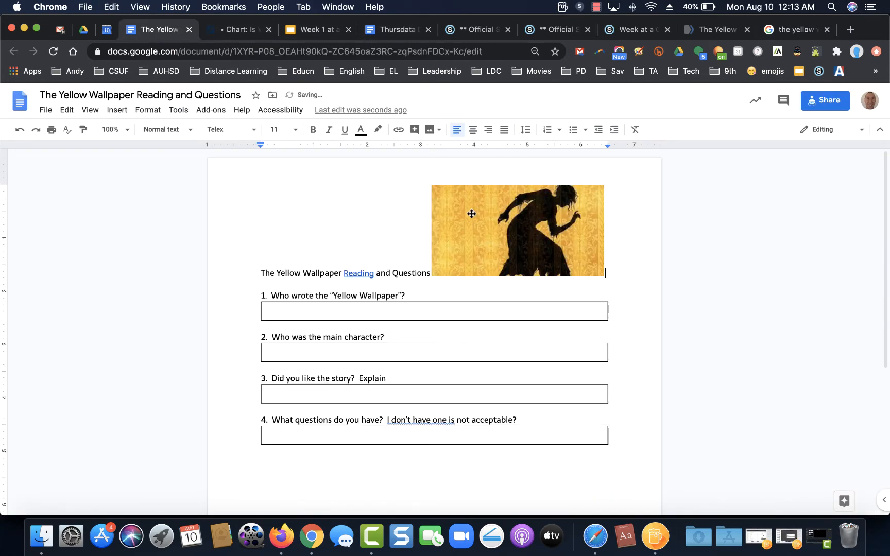
left_click(454, 230)
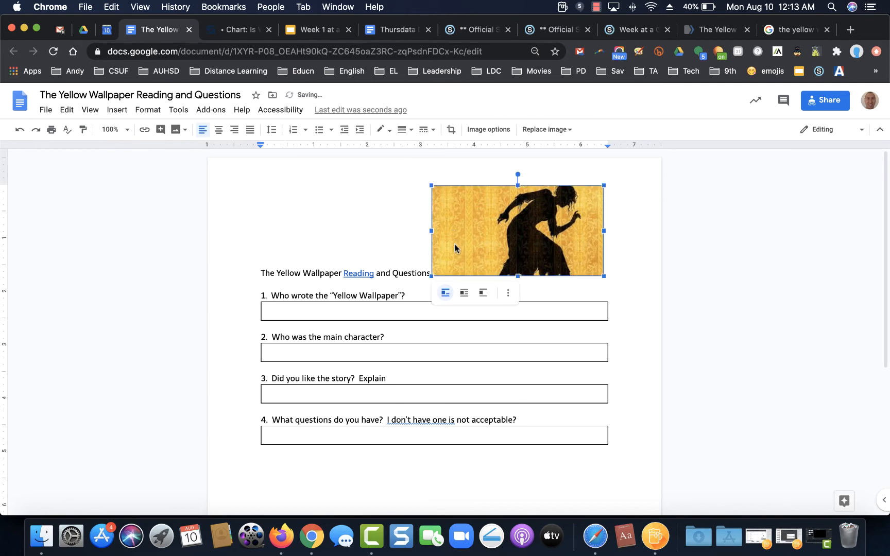
left_click(464, 293)
left_click_drag(431, 281, 470, 261)
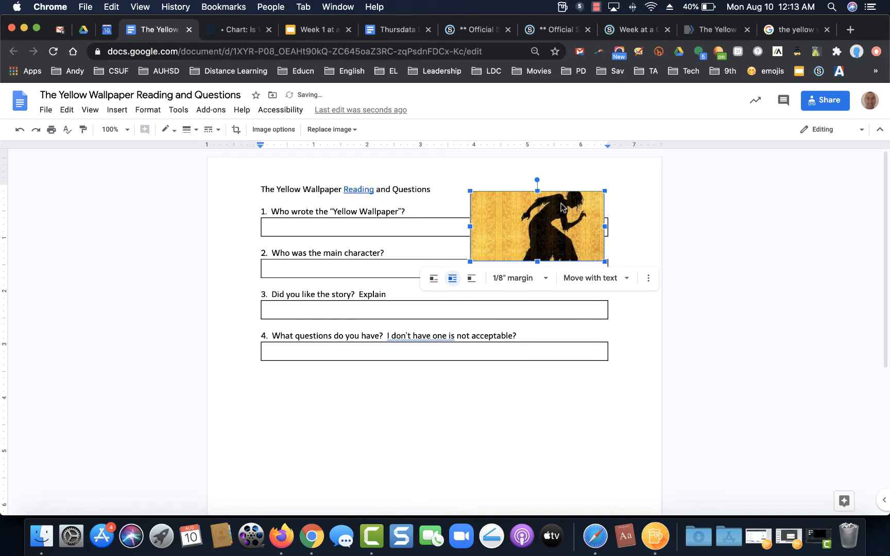
mouse_move(570, 211)
left_mouse_down()
mouse_move(574, 197)
mouse_move(579, 211)
left_mouse_up()
left_click(458, 223)
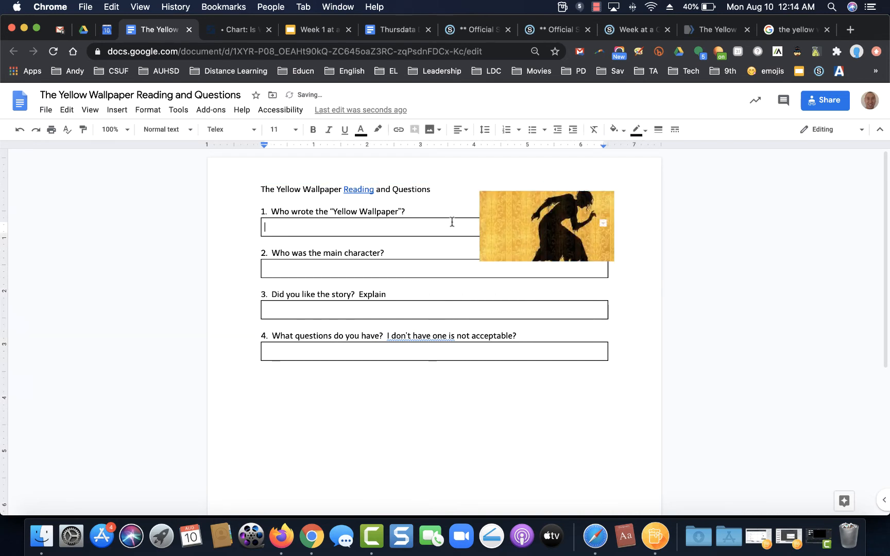
left_click(434, 201)
key("Return")
key("Return")
left_click_drag(576, 225, 604, 274)
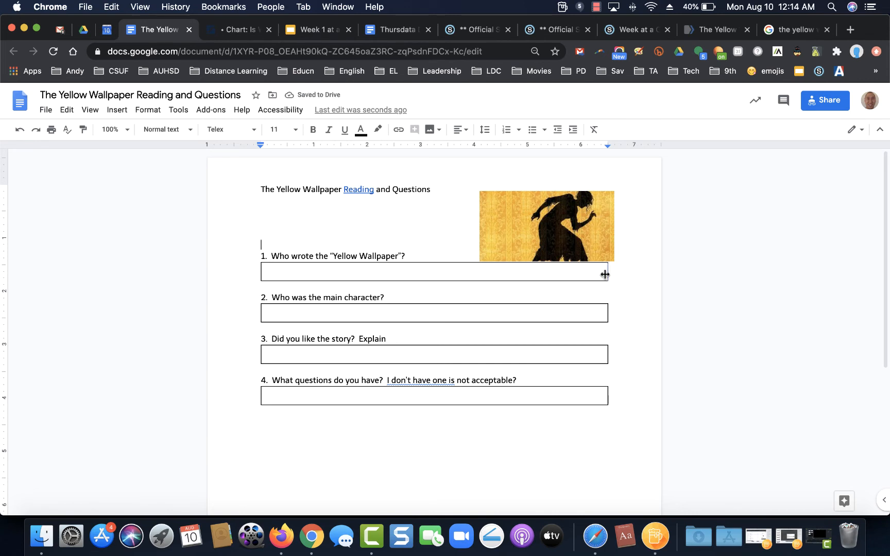
Step: Add the lines 'Directions: Read the story and answer the questions.' and 'Turn into Schoology' under the title
left_click(441, 184)
key("Return")
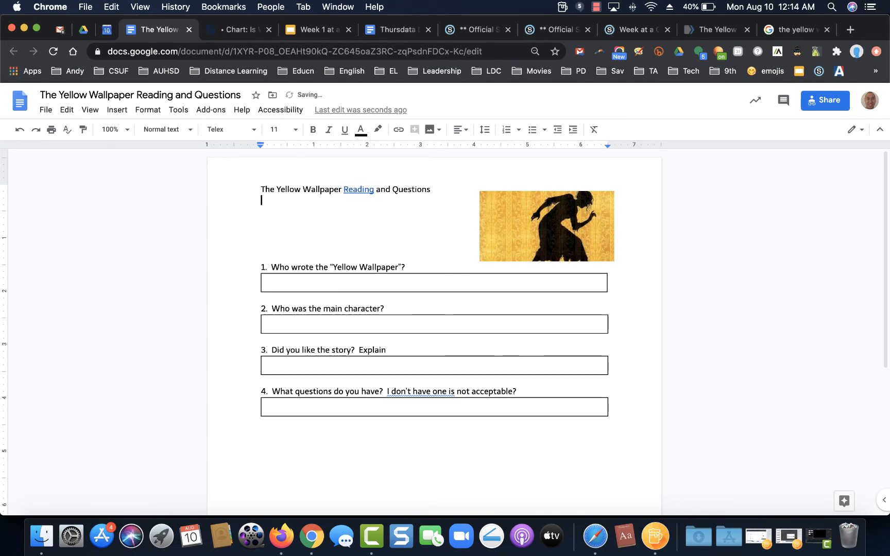
type("Directions: ")
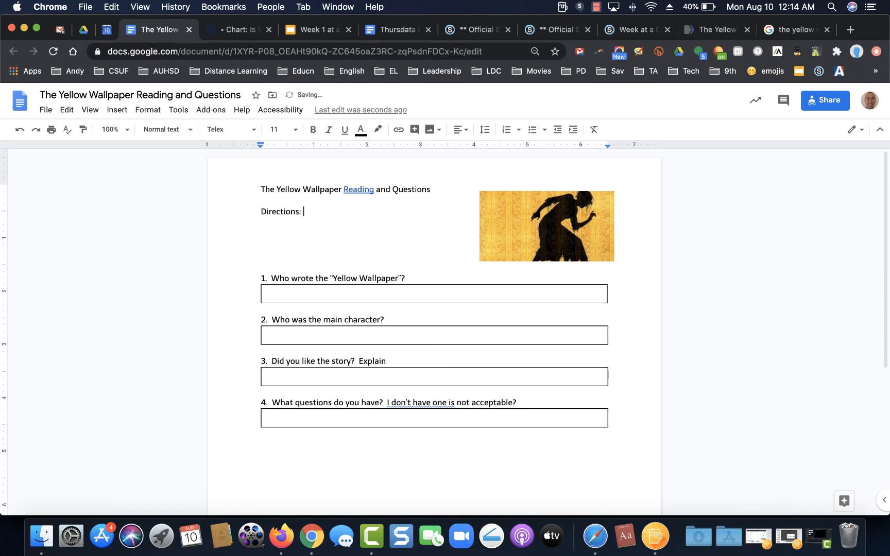
type("Read the story and as")
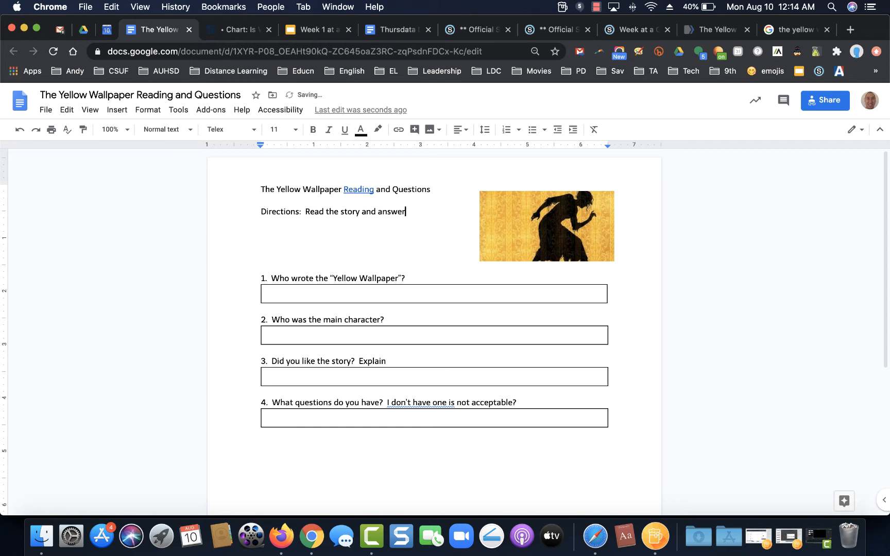
type("swers")
key("BackSpace")
type("the qeu")
type("uesi")
type("ions")
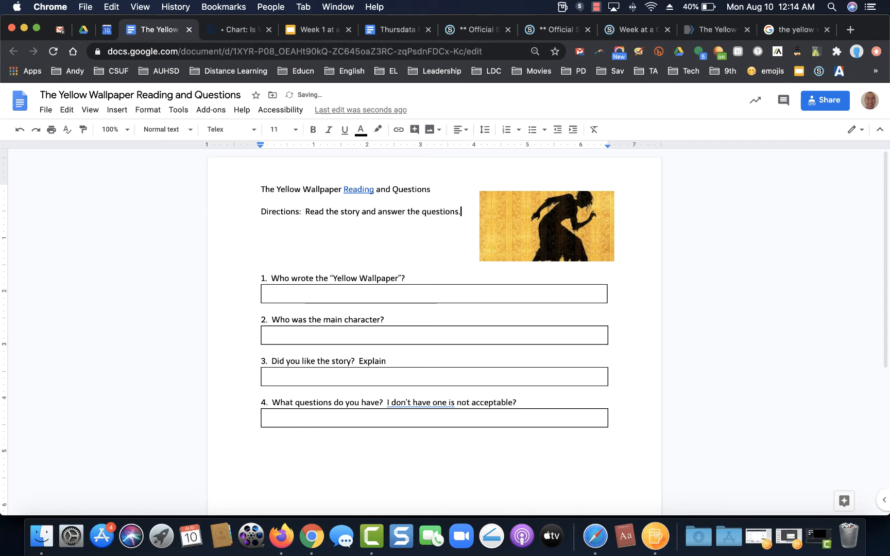
type(".")
key("Return")
type("T")
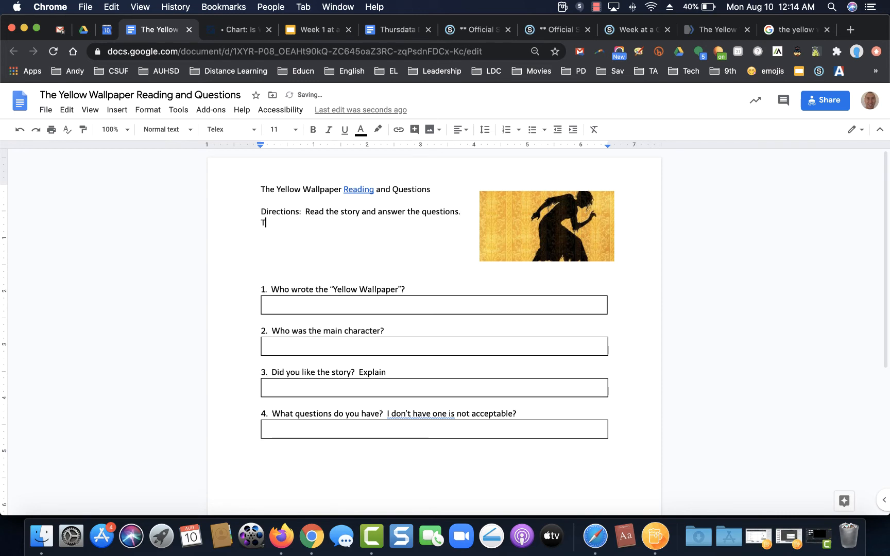
type("urn into Schoology")
key("Delete")
key("Delete")
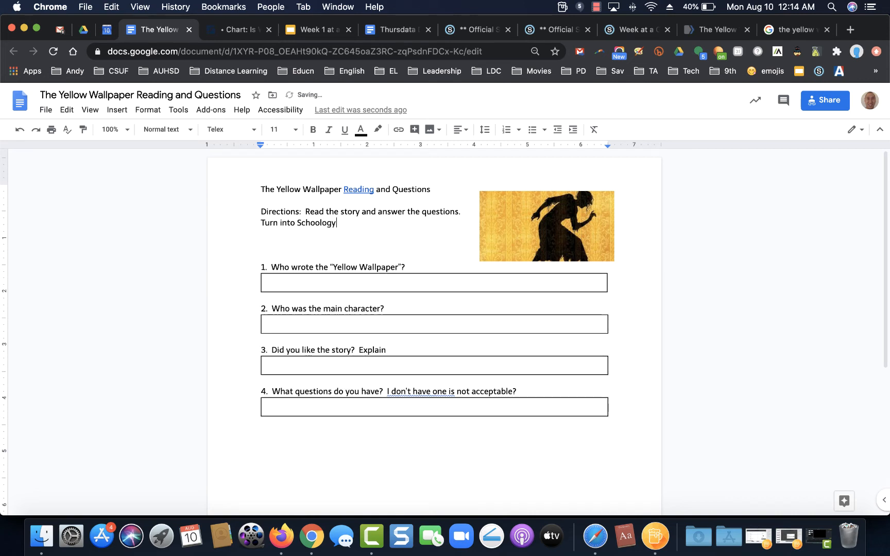
Step: Make the title line bold
left_click_drag(436, 189, 257, 177)
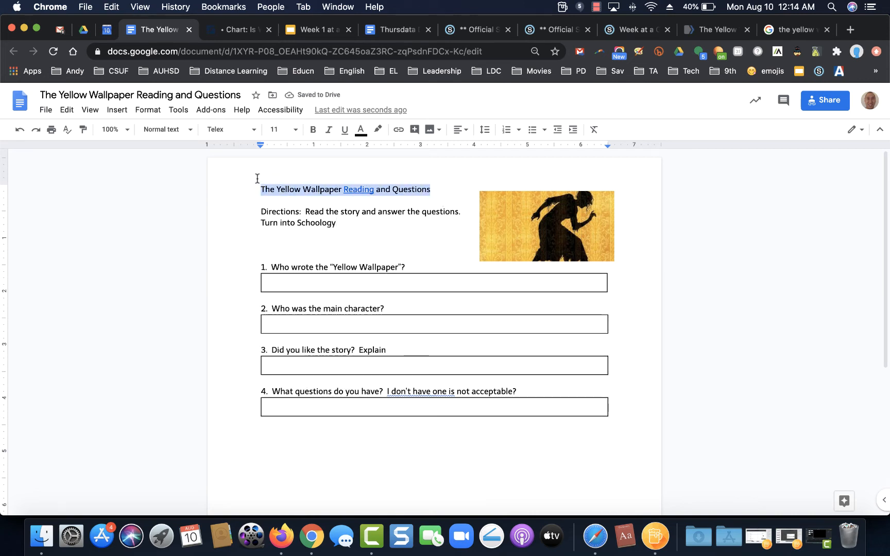
key("super+b")
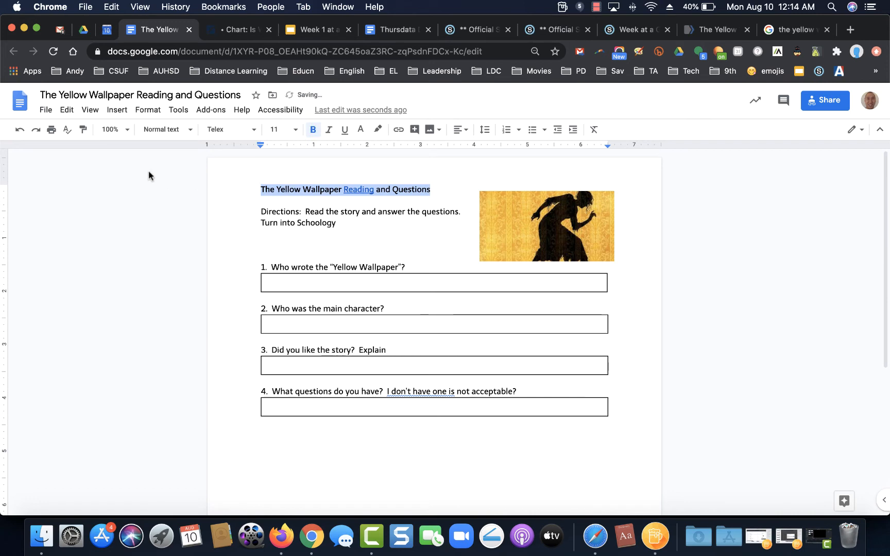
left_click(84, 197)
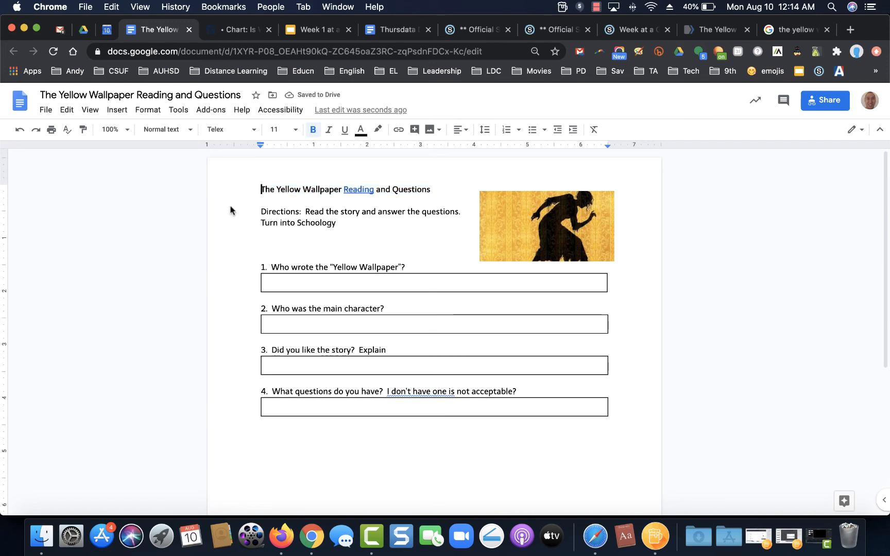
Step: Set the page colour to light yellow in Page setup
left_click(46, 114)
left_click(66, 465)
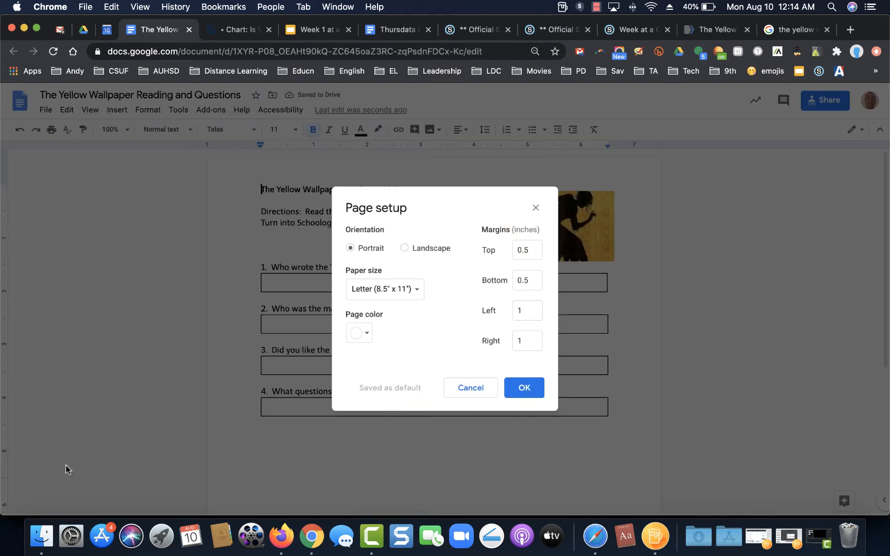
left_click(364, 334)
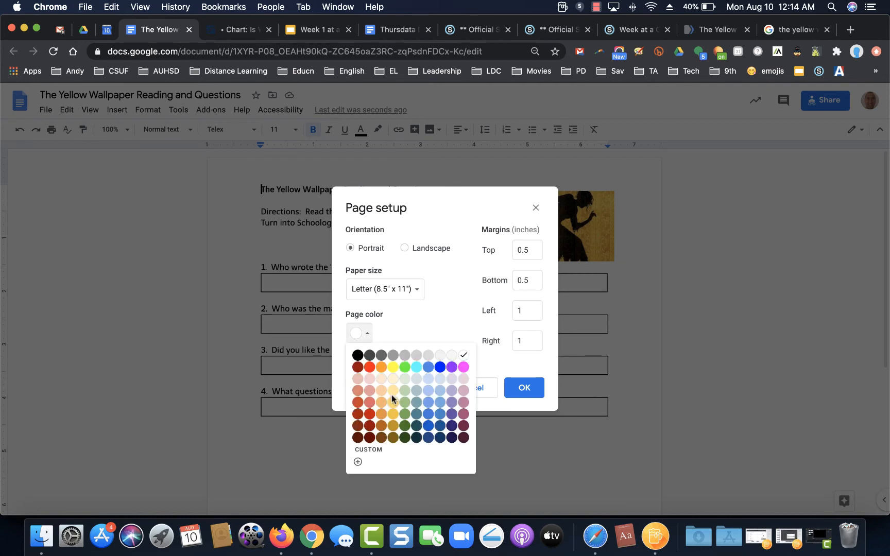
left_click(393, 401)
left_click(523, 388)
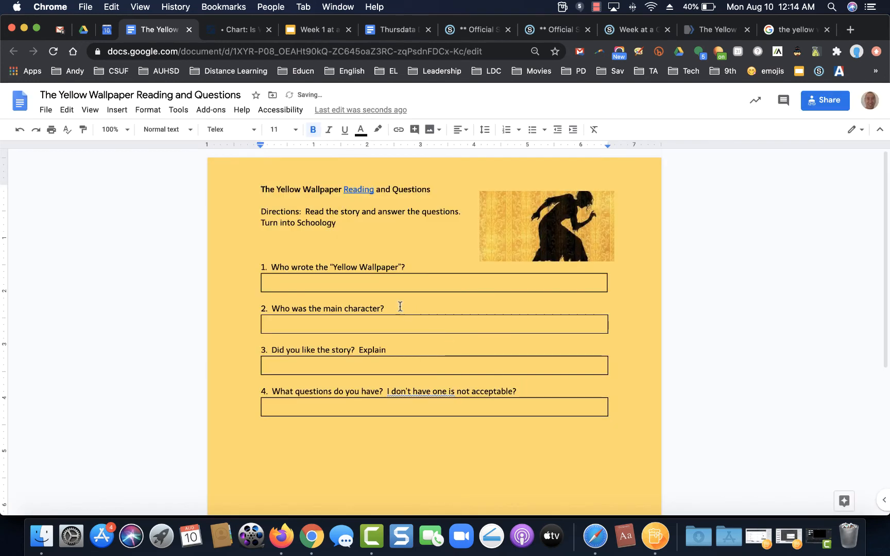
Step: Fill the first answer box with a white background
left_click(369, 284)
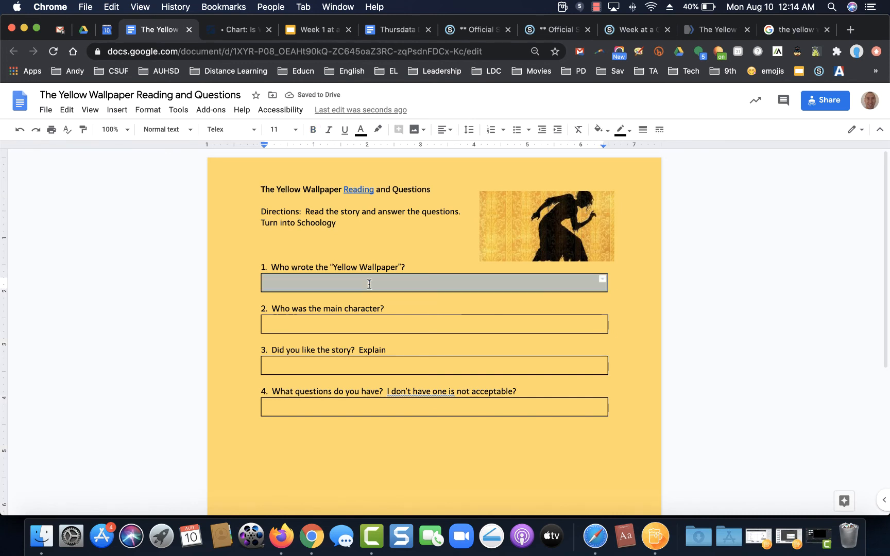
left_click(599, 129)
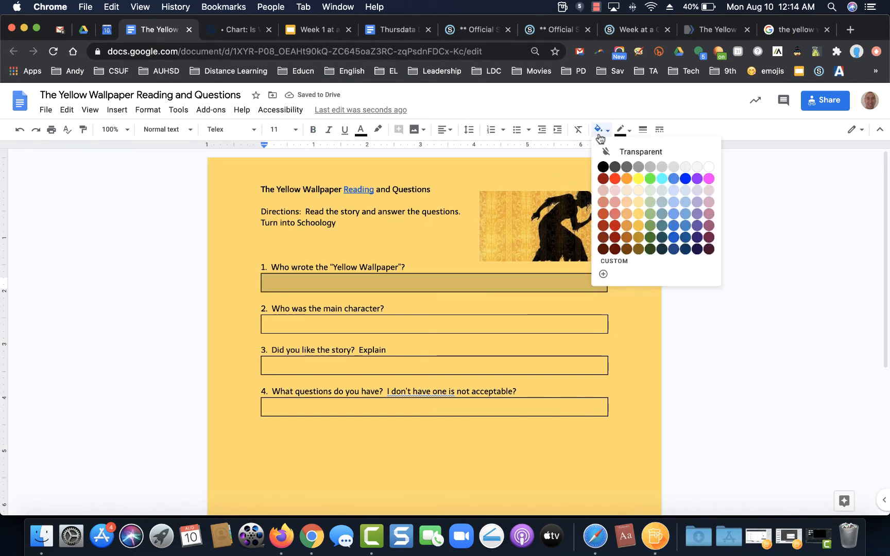
left_click(709, 167)
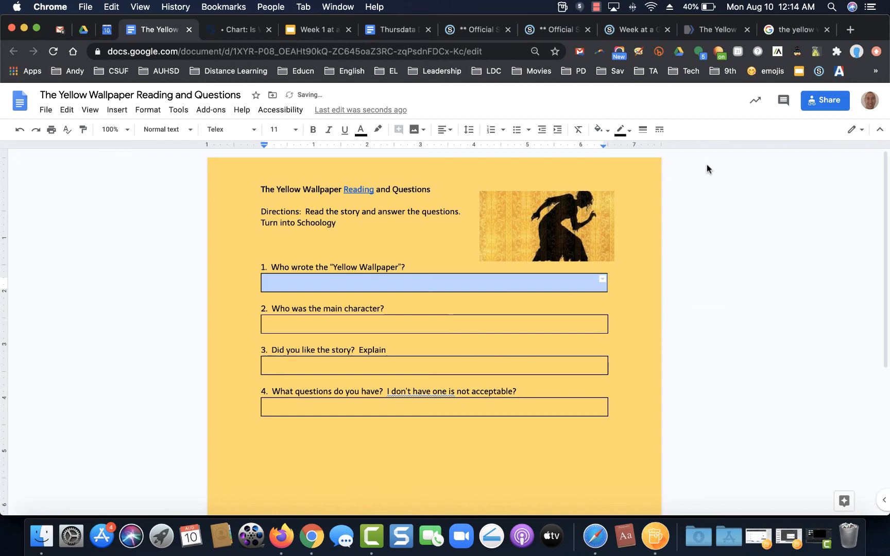
left_click(393, 279)
double_click(393, 280)
Step: Repeat the white fill on the second, third and fourth answer boxes
left_click(377, 328)
double_click(377, 328)
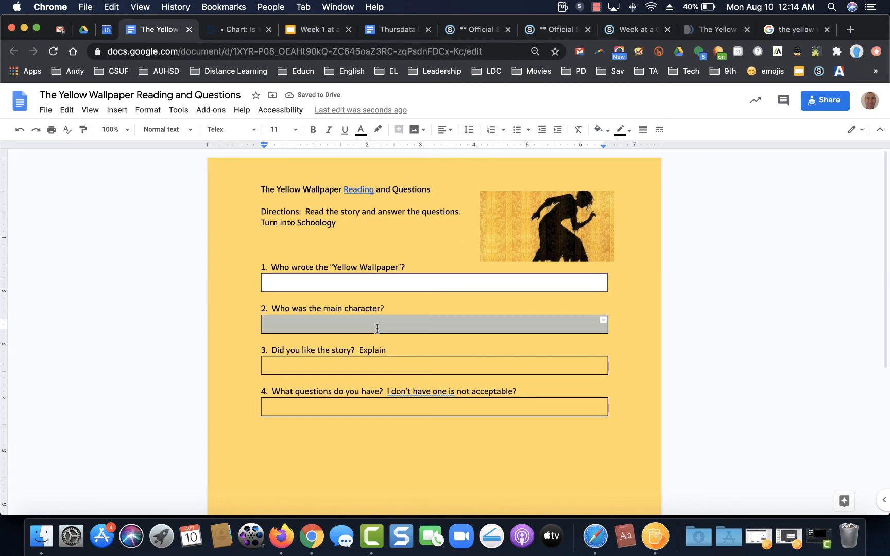
key("super+y")
left_click(364, 367)
double_click(364, 367)
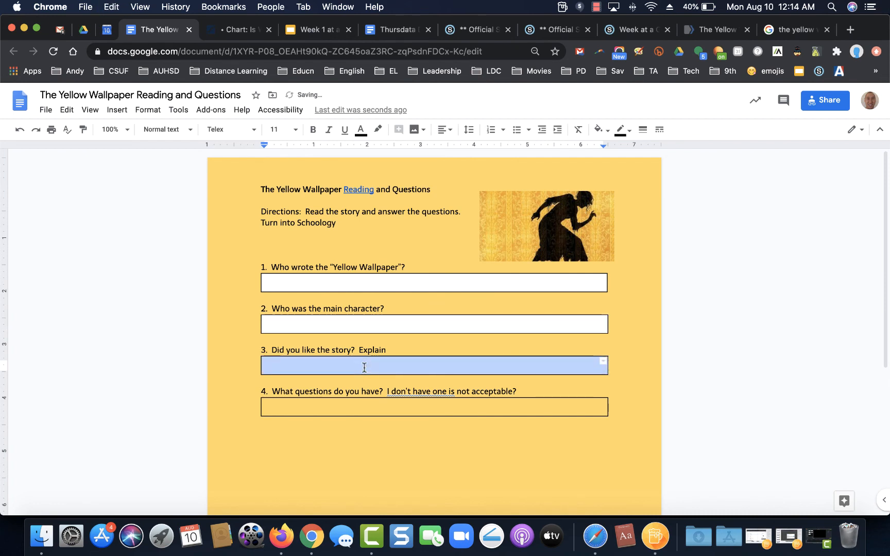
key("super+y")
left_click(358, 407)
double_click(358, 407)
key("super+y")
left_click(357, 430)
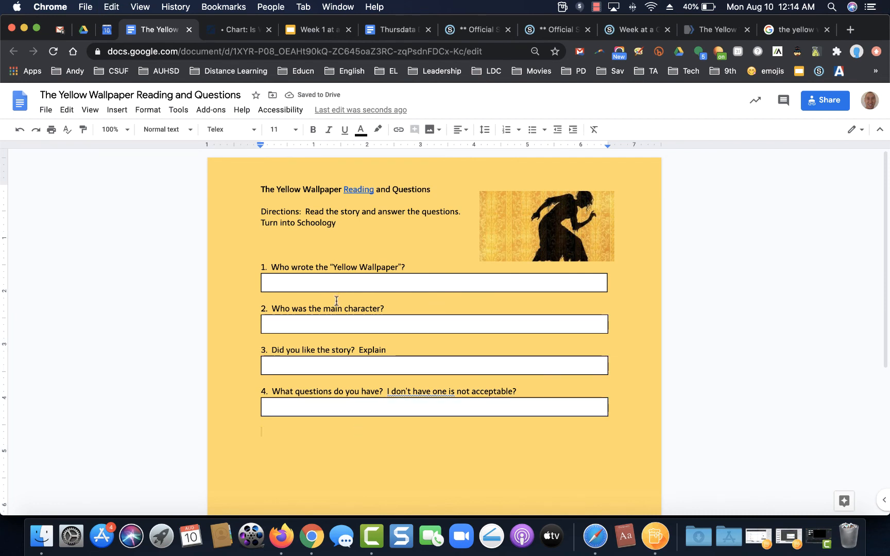
left_click(657, 51)
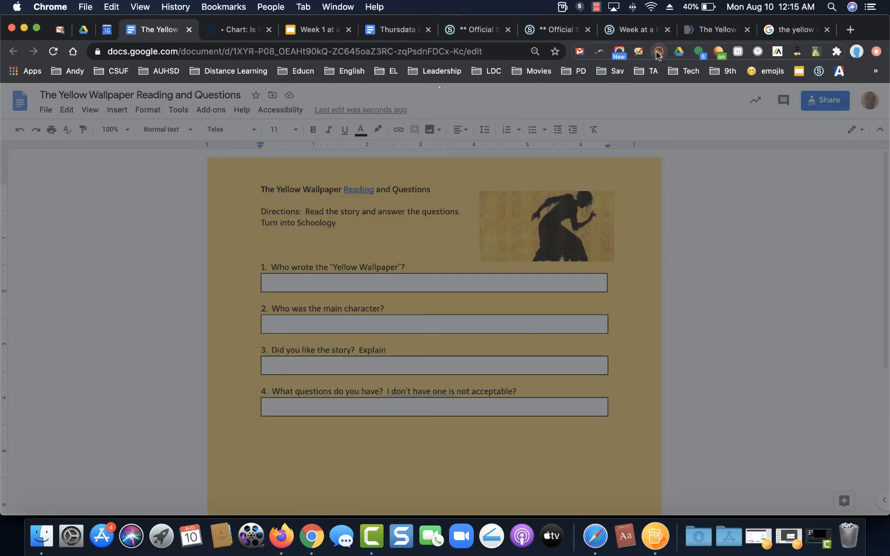
left_click(767, 242)
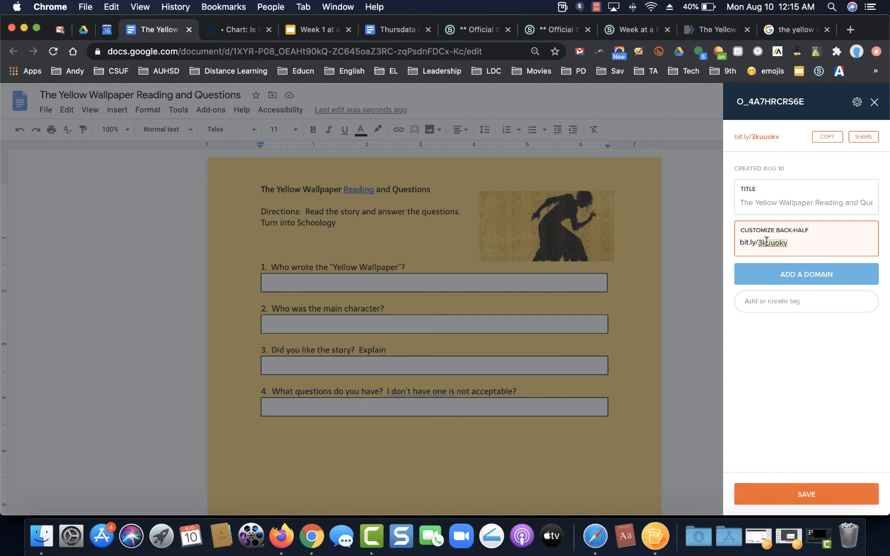
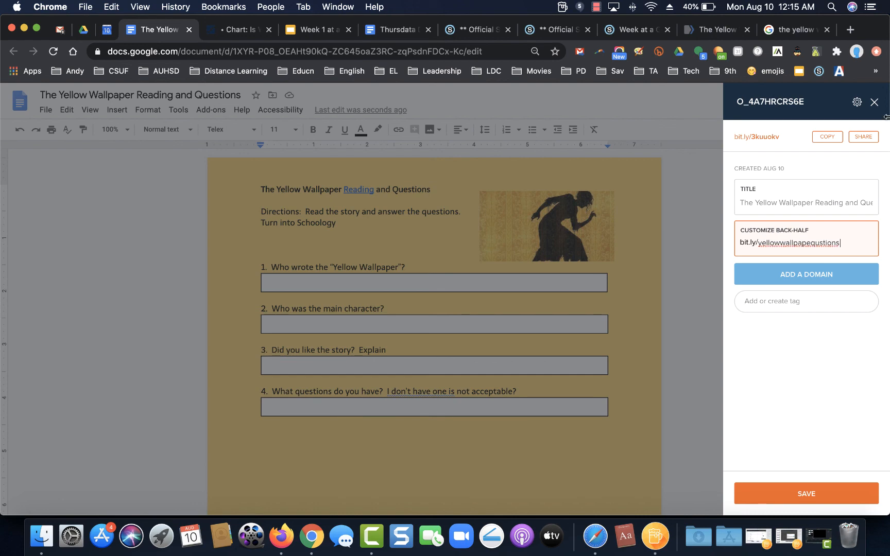
left_click(874, 102)
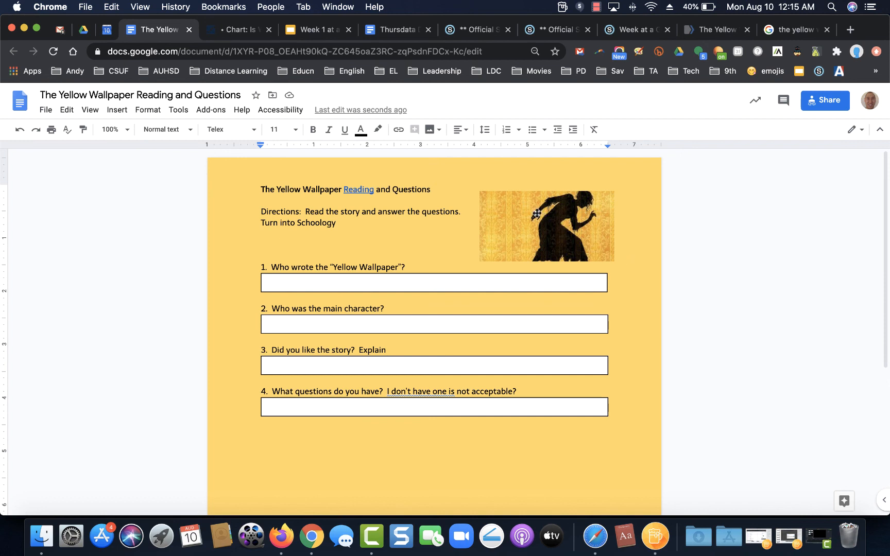
left_click(596, 6)
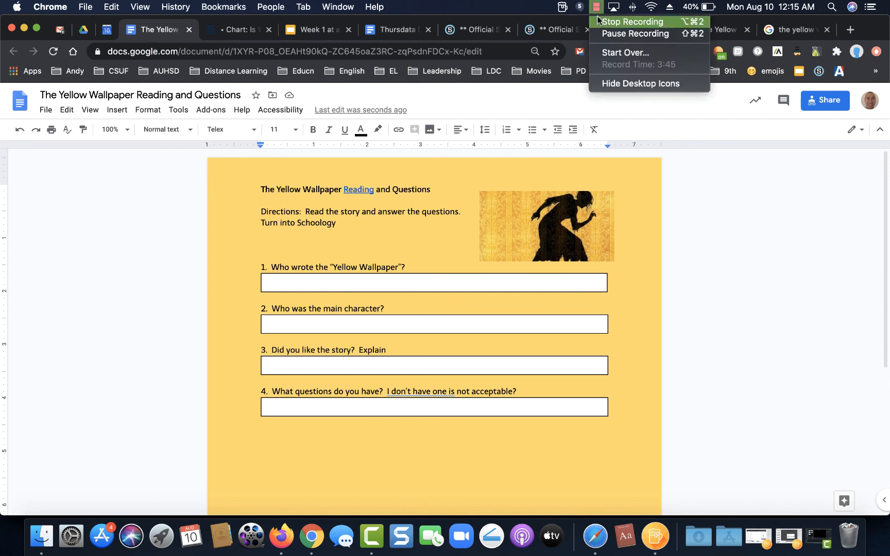